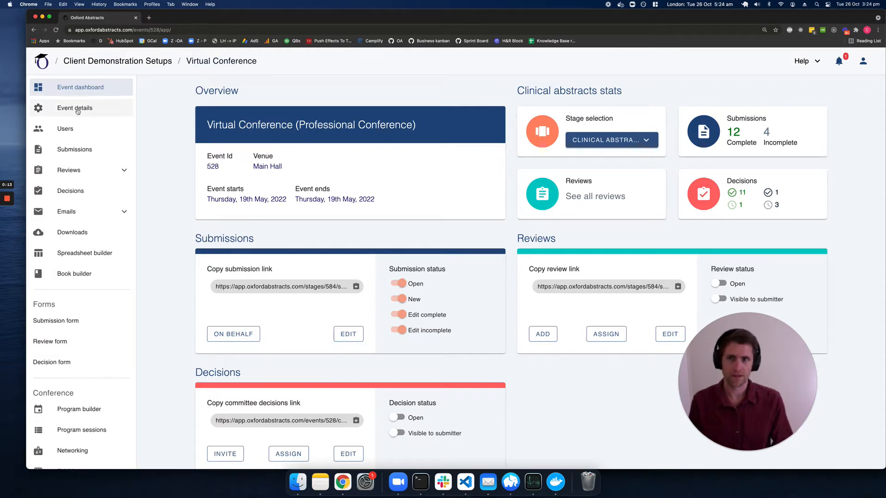
# Open the event details and review the event title, the three stage names and the event abbreviation
pyautogui.click(77, 111)
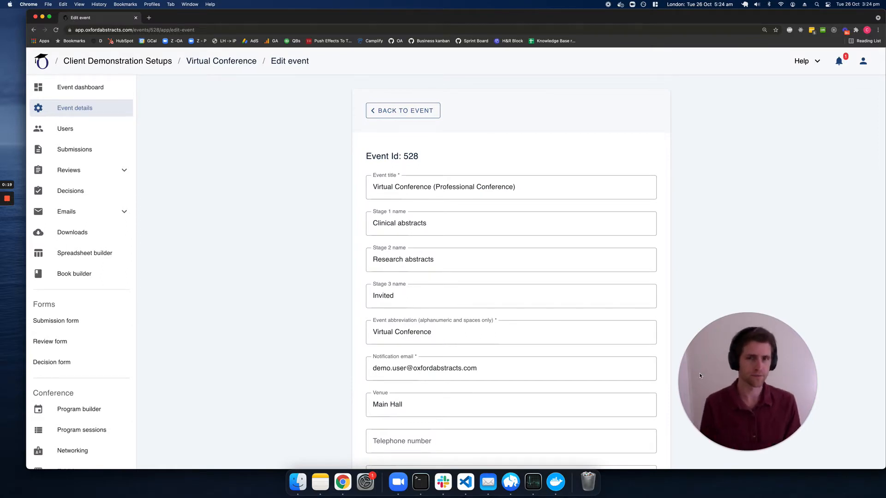
pyautogui.click(536, 187)
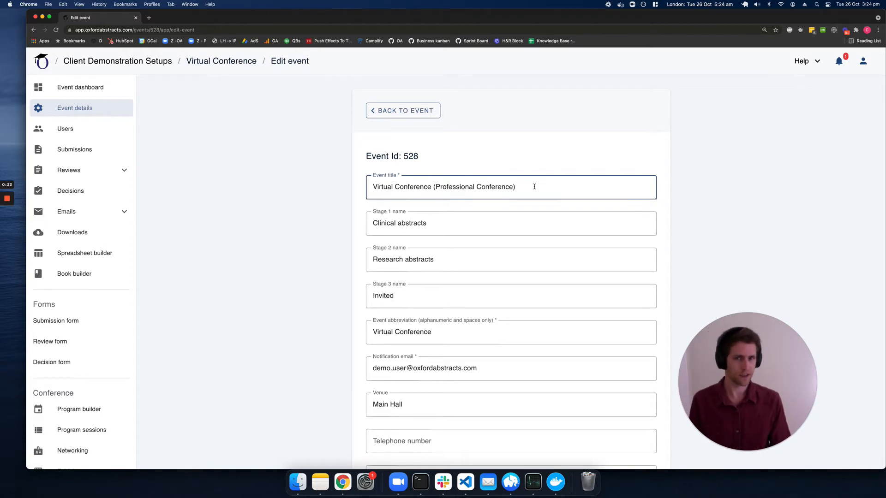
pyautogui.scroll(-1, 533, 188)
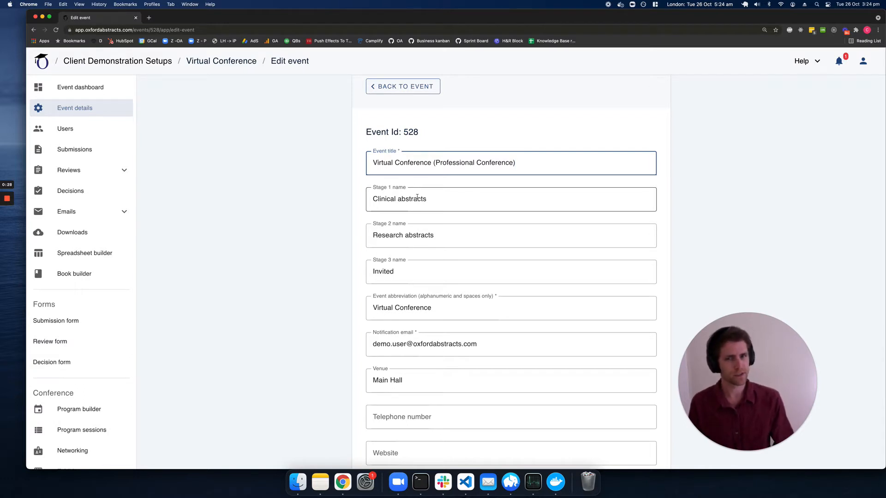
pyautogui.click(433, 198)
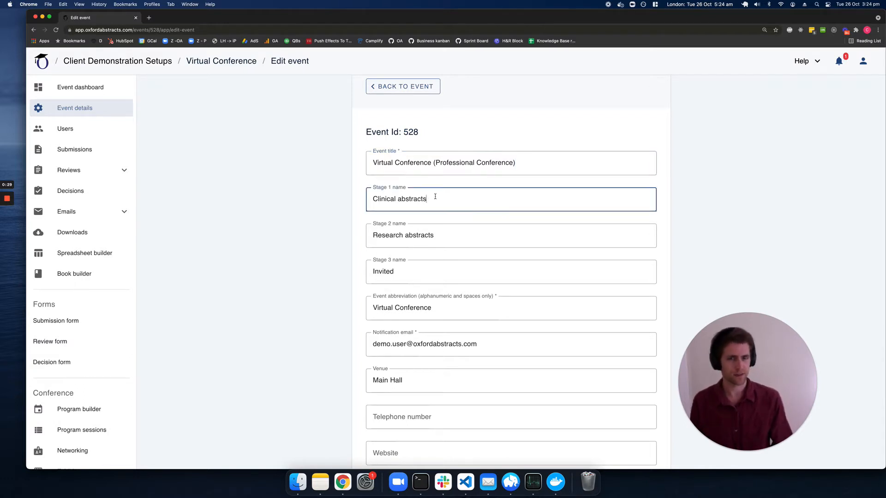
pyautogui.click(468, 239)
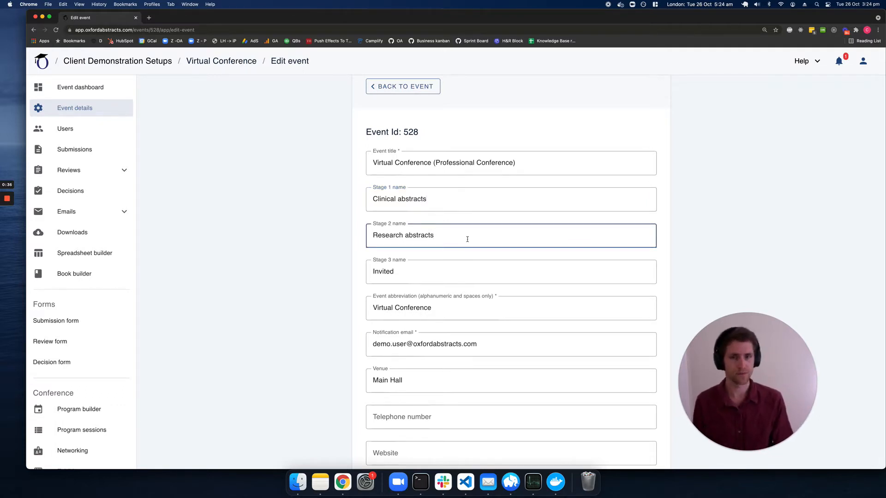
pyautogui.click(458, 275)
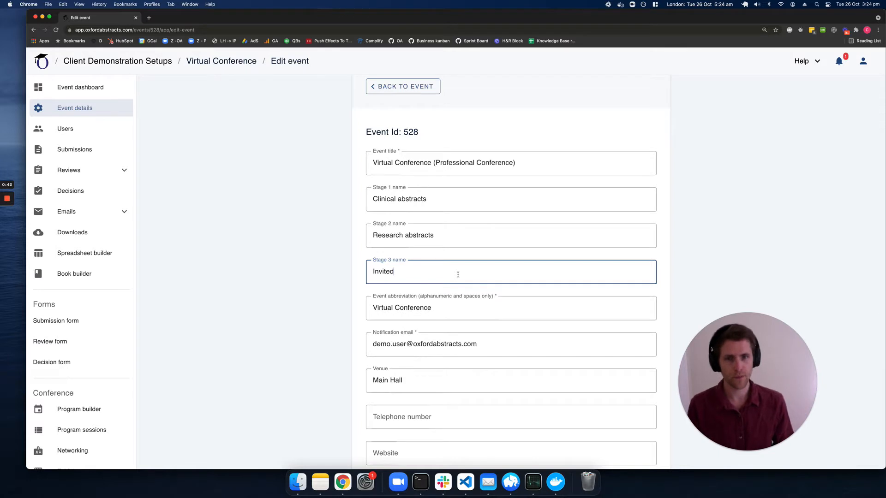
pyautogui.scroll(-2, 458, 275)
pyautogui.click(457, 275)
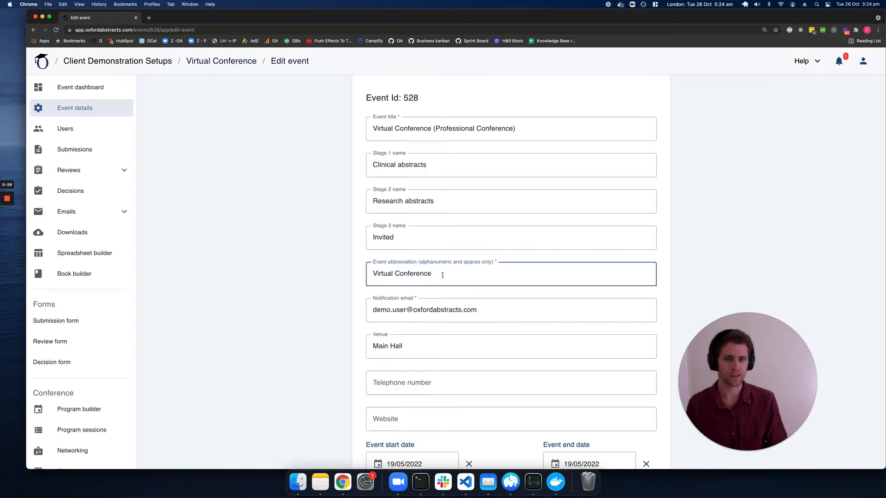
# Append 3 to the end of the event's notification email address
pyautogui.scroll(-2, 441, 276)
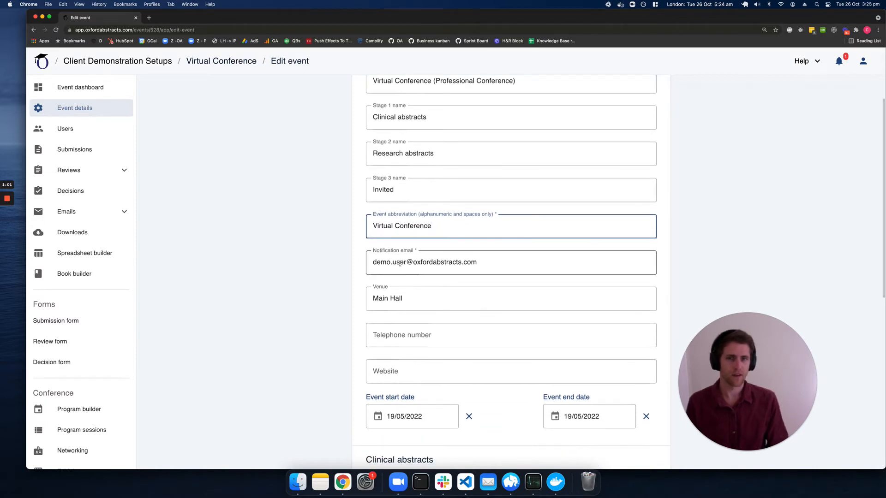
pyautogui.click(487, 262)
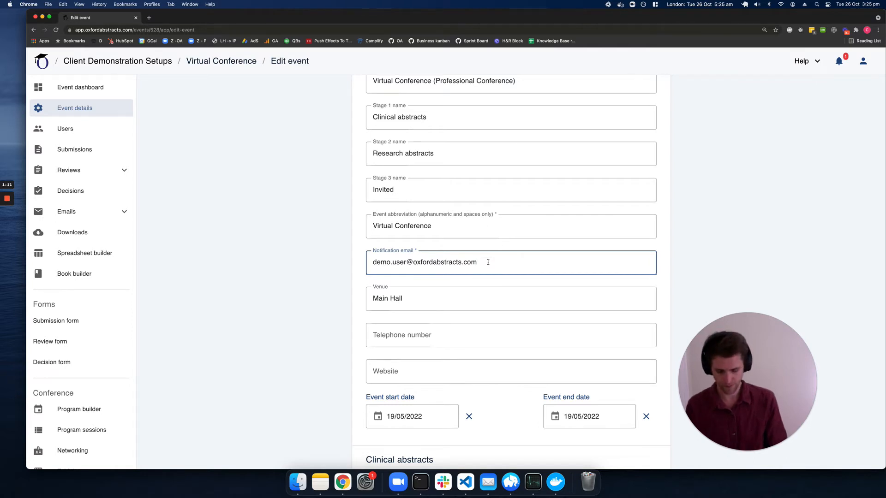
pyautogui.write('3')
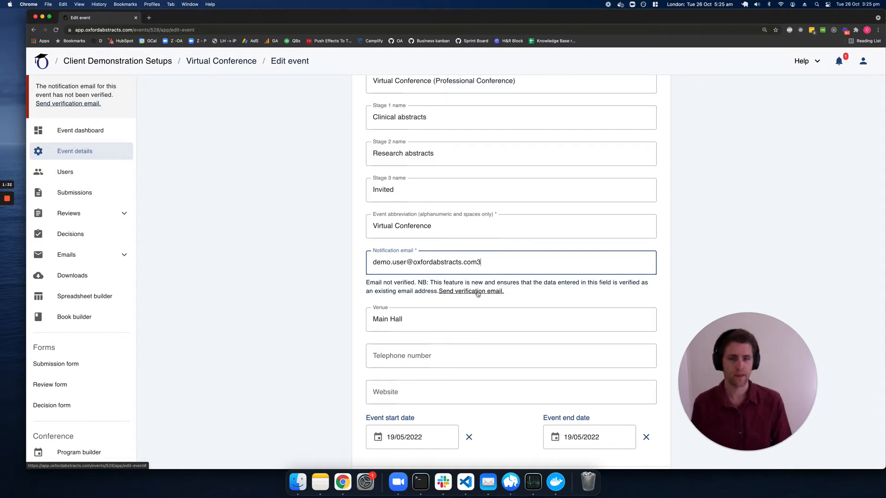
# Examine the venue, telephone, website, event date, stage deadline and logo settings of the event
pyautogui.scroll(-1, 475, 293)
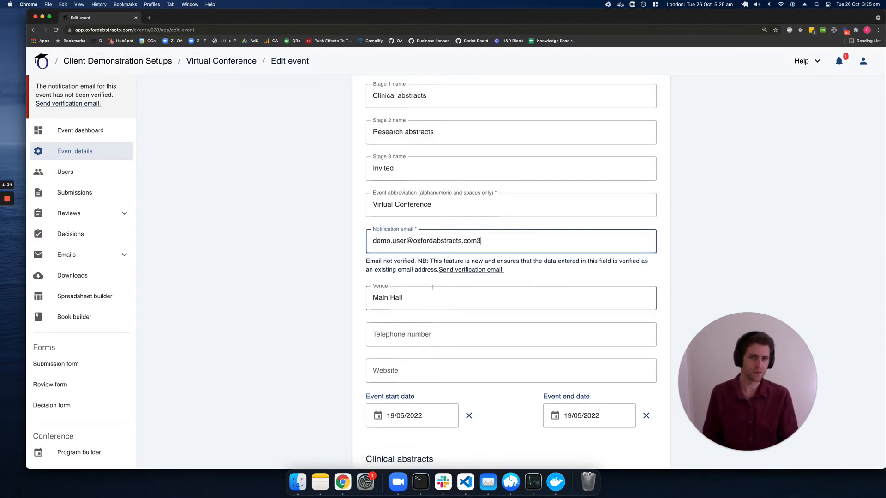
pyautogui.scroll(-1, 432, 286)
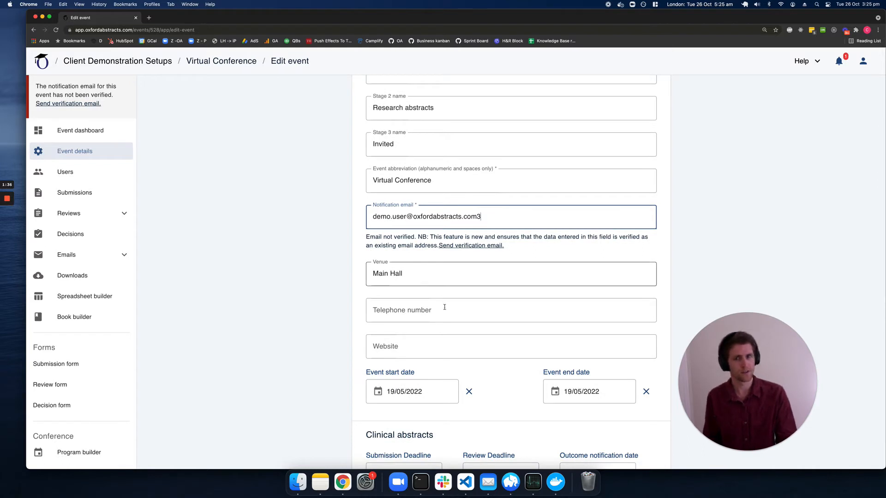
pyautogui.scroll(-1, 443, 341)
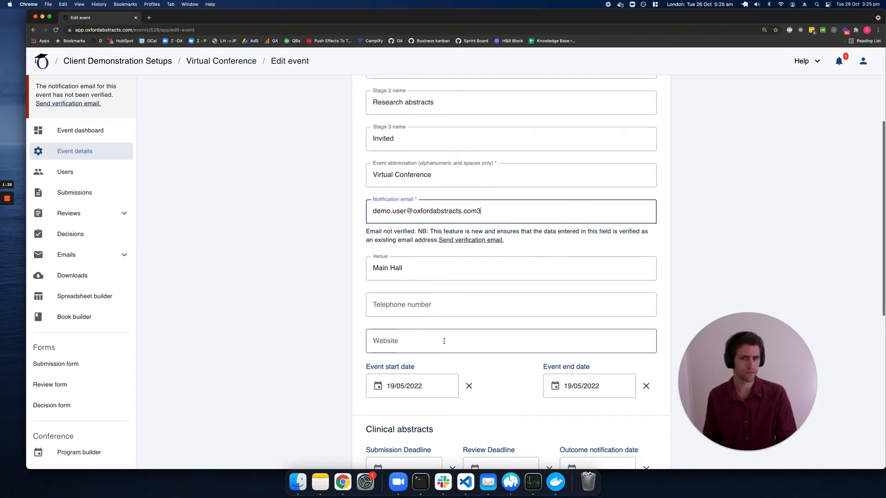
pyautogui.scroll(-4, 443, 340)
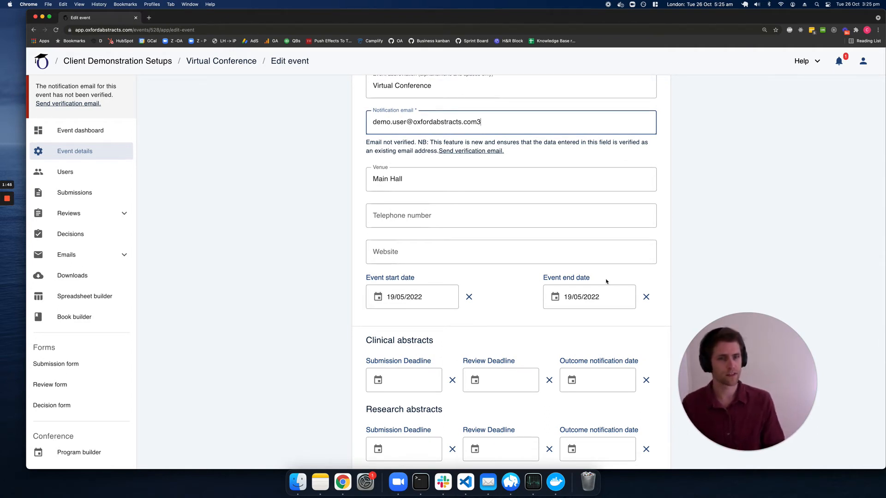
pyautogui.scroll(-5, 606, 281)
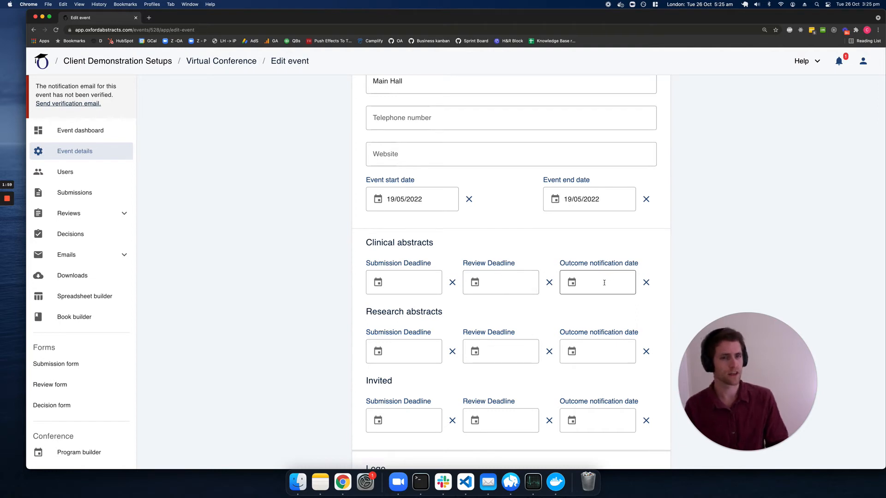
pyautogui.scroll(-5, 526, 330)
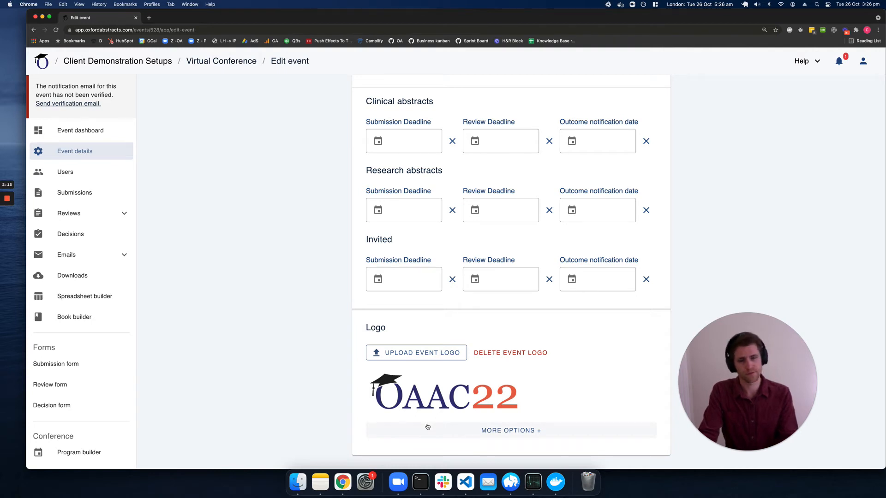
# Expand the additional event options and examine the API, event code and EventBrite integration settings
pyautogui.click(491, 432)
pyautogui.scroll(-4, 492, 433)
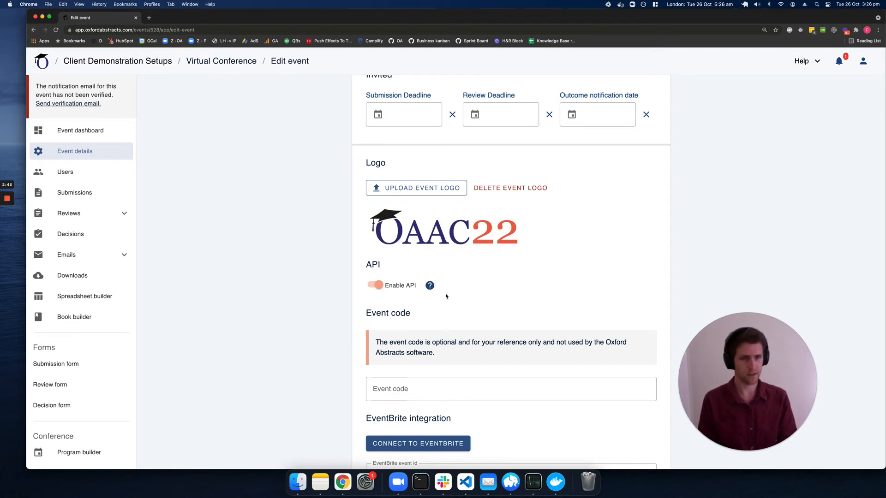
pyautogui.scroll(-3, 446, 296)
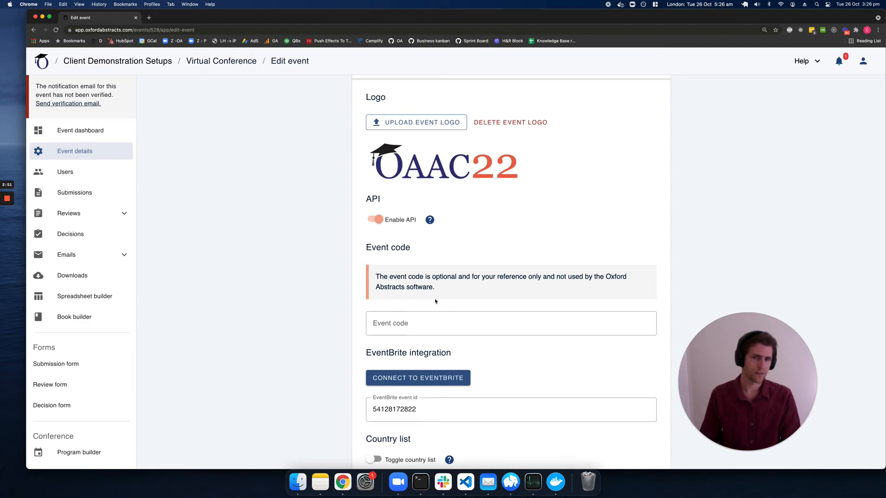
pyautogui.click(434, 320)
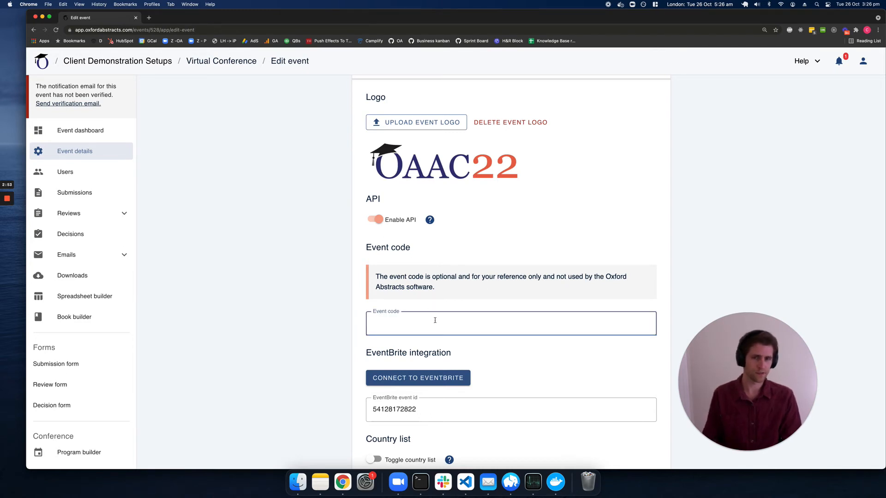
pyautogui.scroll(-1, 435, 321)
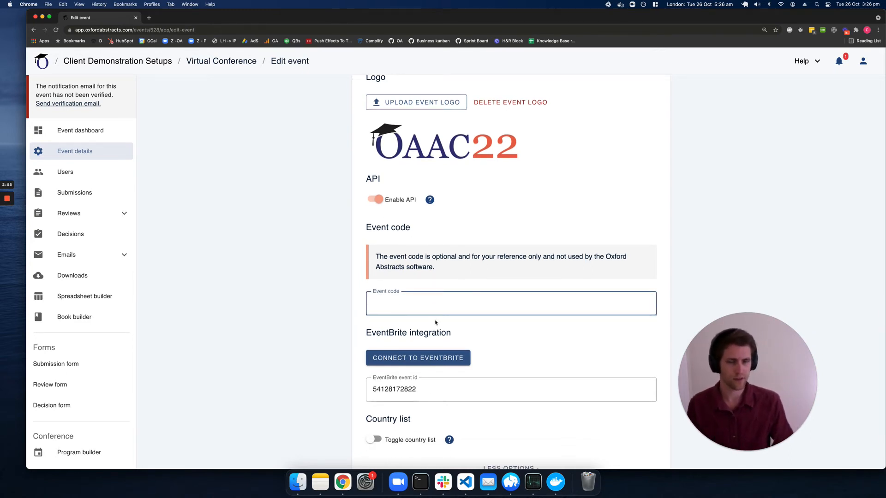
pyautogui.scroll(-2, 436, 323)
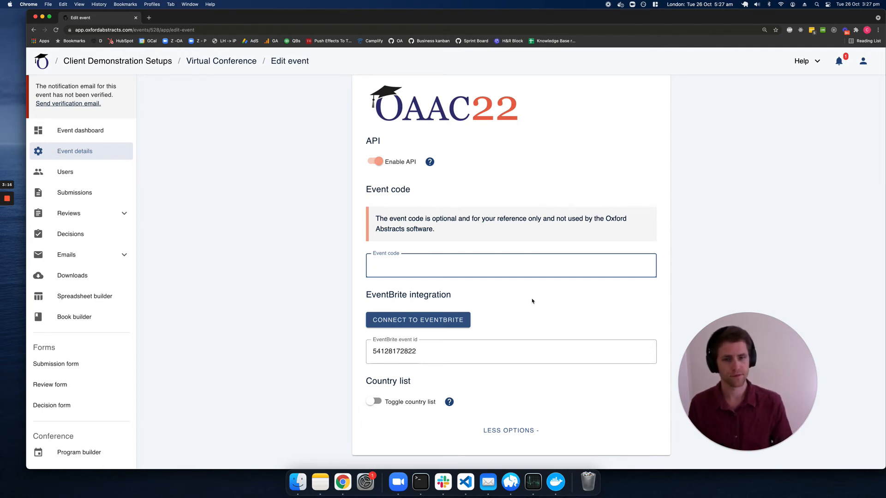
# Turn on the custom country list for the event and look through its countries
pyautogui.click(374, 402)
pyautogui.scroll(-4, 463, 390)
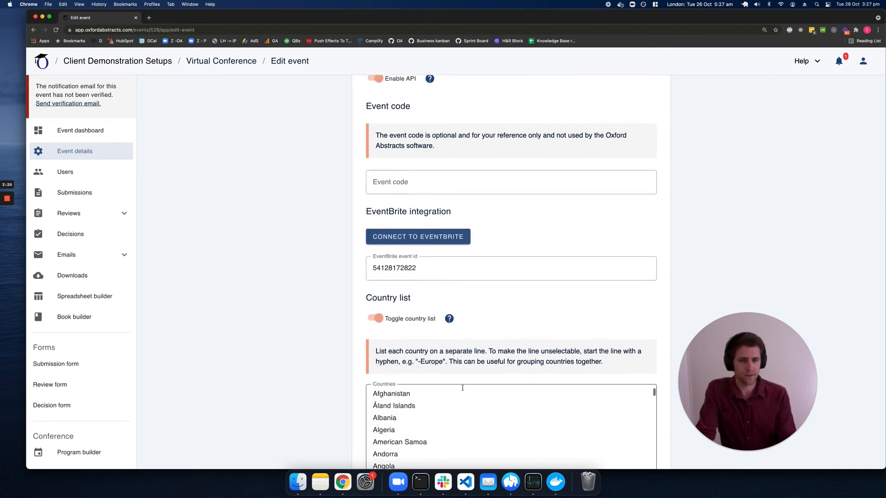
pyautogui.scroll(-3, 329, 366)
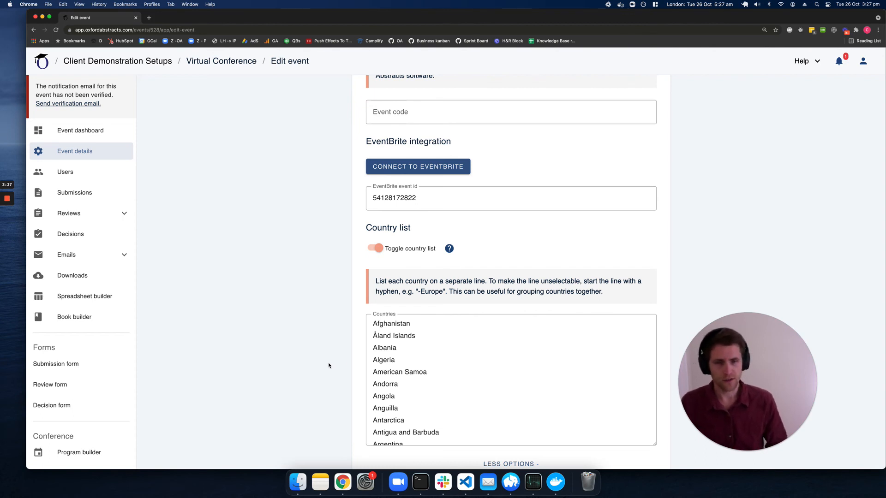
pyautogui.scroll(-4, 464, 393)
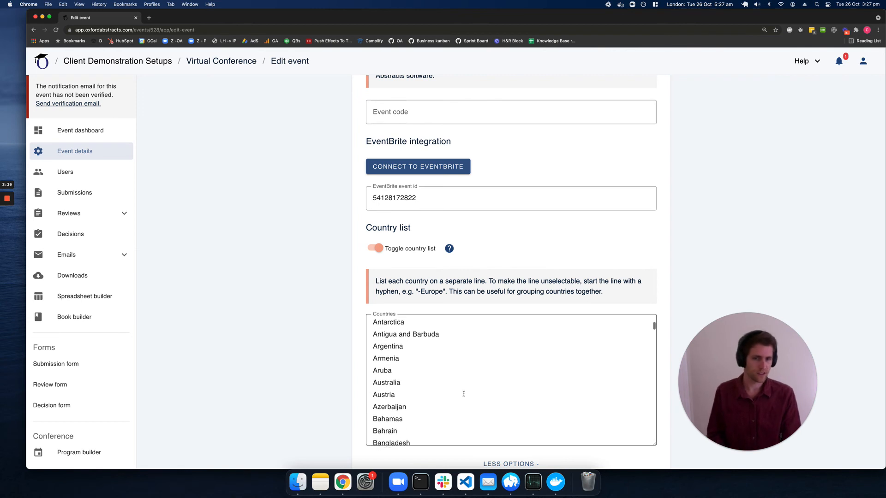
pyautogui.scroll(5, 463, 394)
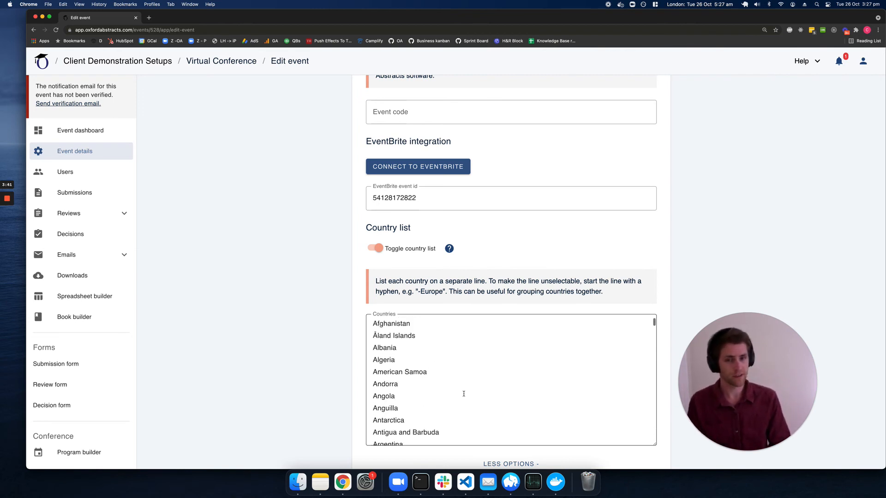
pyautogui.scroll(-2, 448, 372)
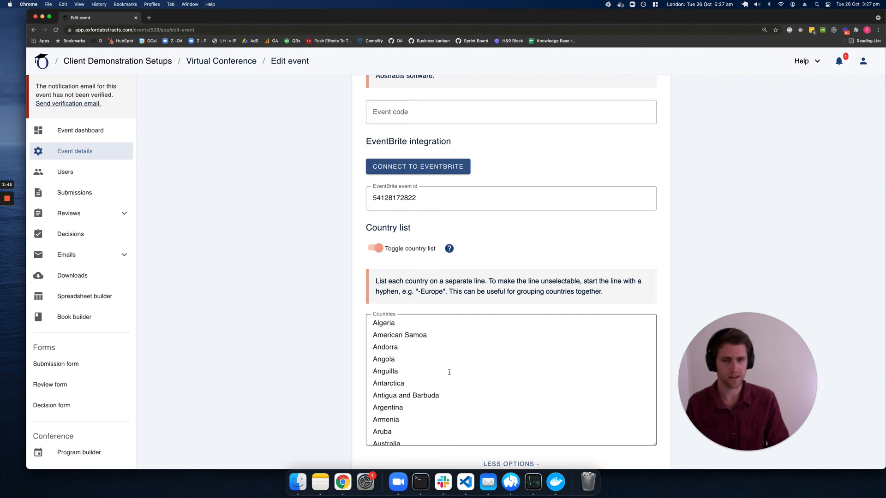
pyautogui.scroll(3, 448, 378)
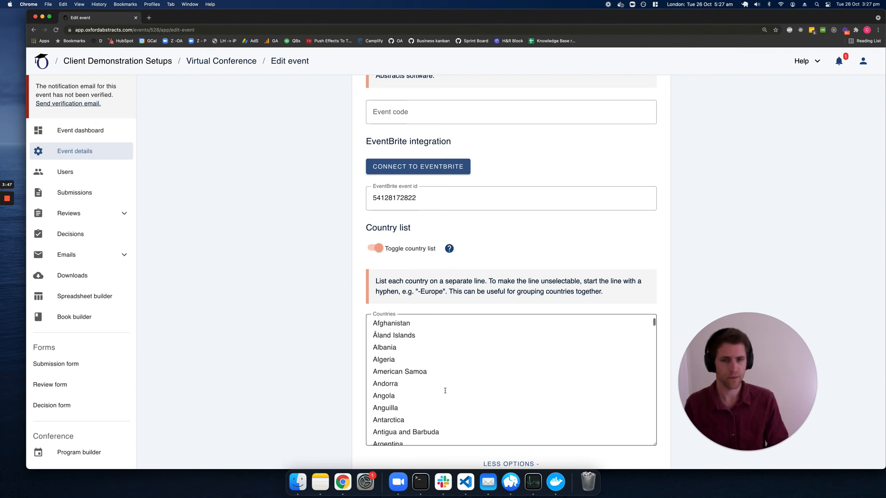
# Copy "-Europe" from the hint text and insert it on a new line below Åland Islands in the country list
pyautogui.moveTo(418, 292); pyautogui.dragTo(443, 291)
pyautogui.press('super+c')
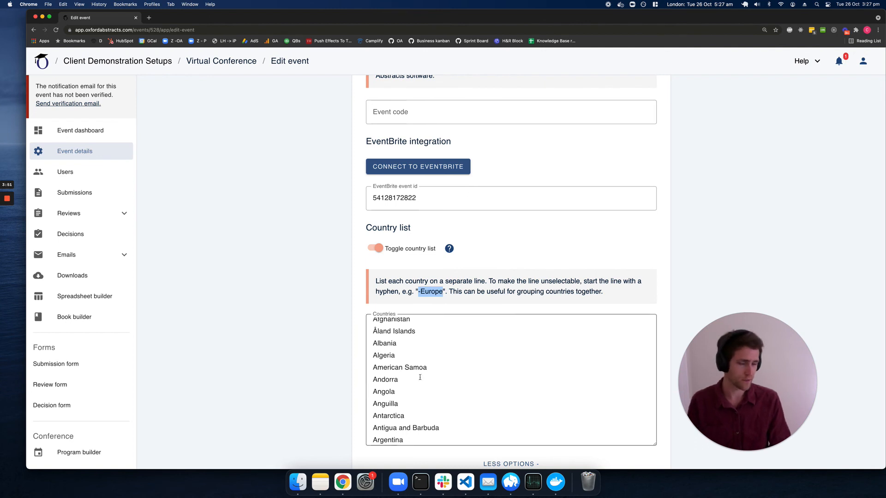
pyautogui.scroll(1, 420, 377)
pyautogui.click(430, 336)
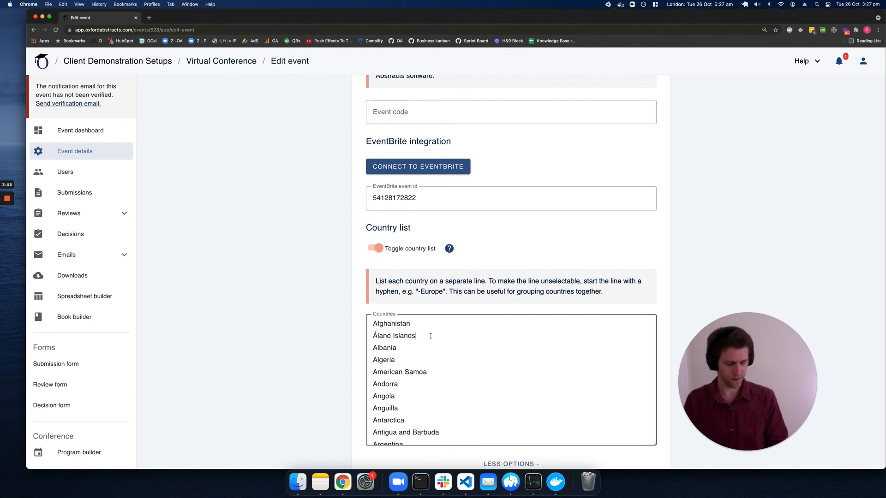
pyautogui.press('Return')
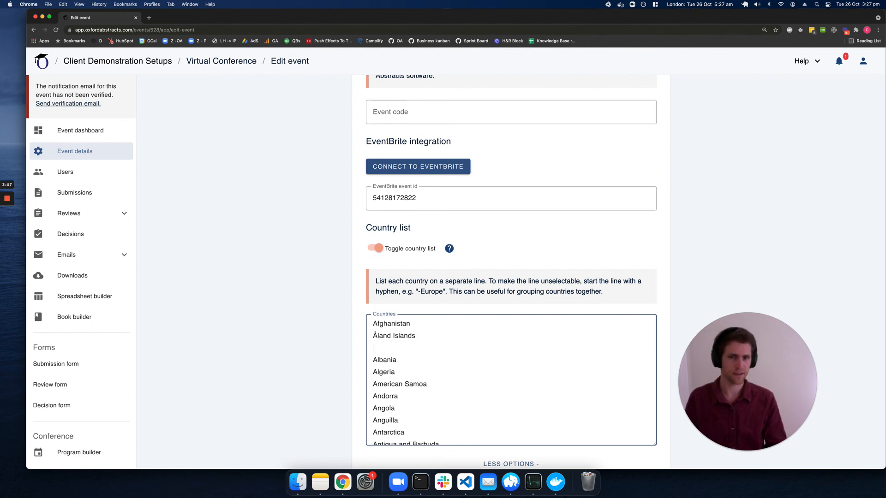
pyautogui.press('super+v')
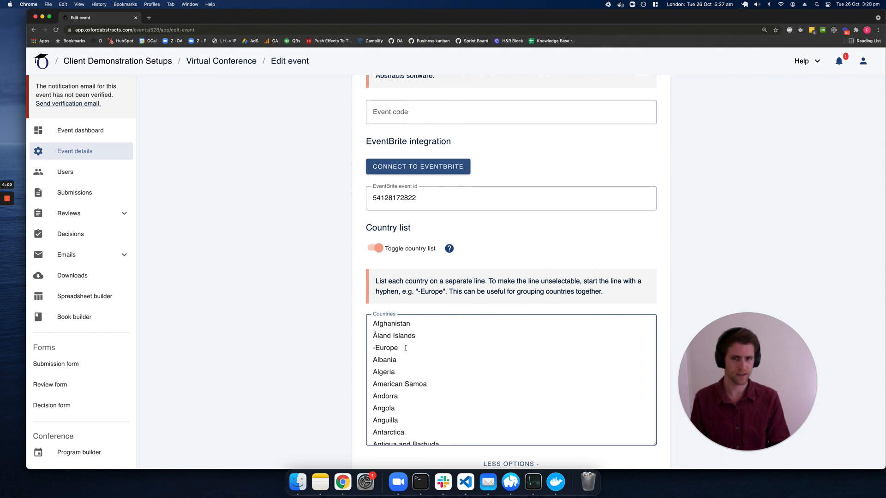
# Check the end of the country list and return to the event's main contact and date fields
pyautogui.moveTo(405, 348); pyautogui.dragTo(365, 350)
pyautogui.press('super+Down')
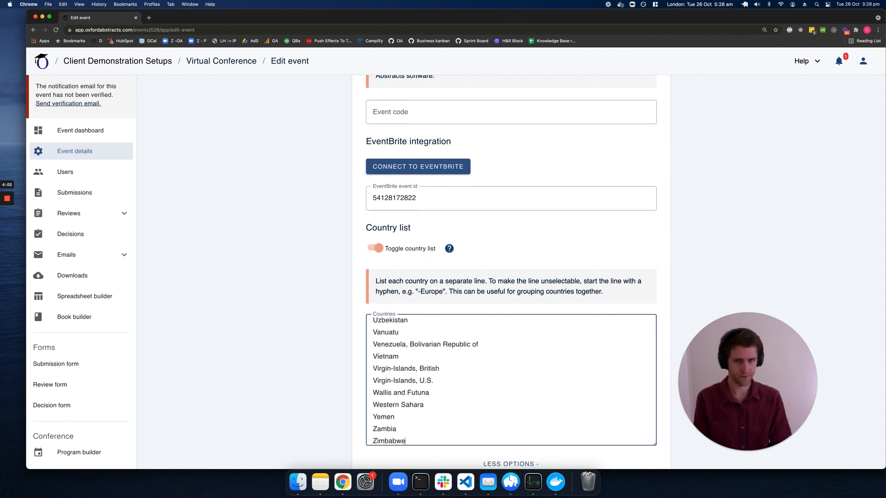
pyautogui.scroll(3, 477, 360)
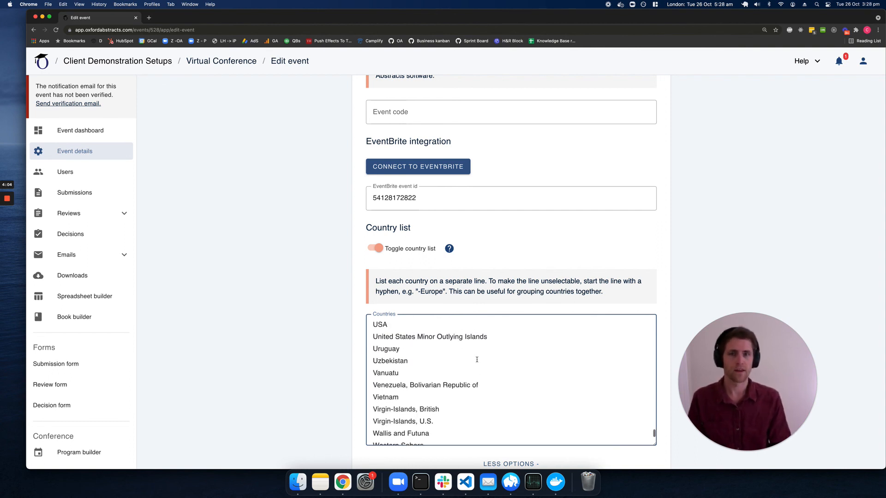
pyautogui.scroll(15, 346, 335)
pyautogui.scroll(10, 346, 335)
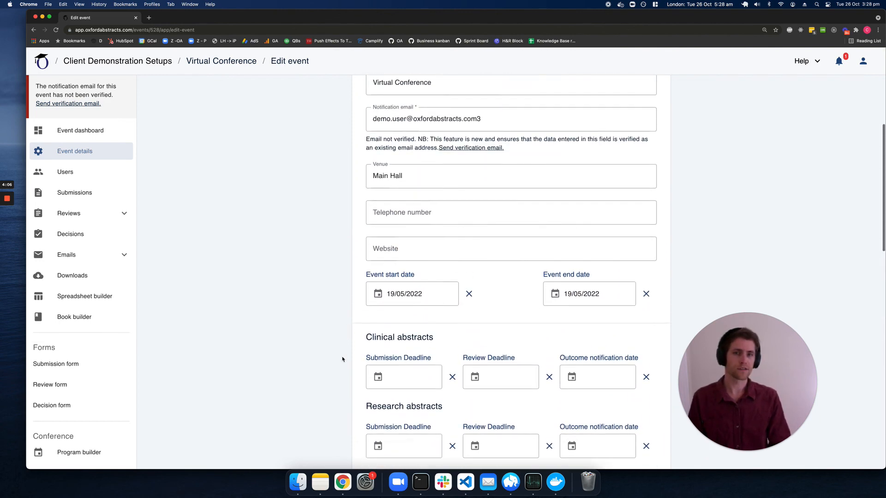